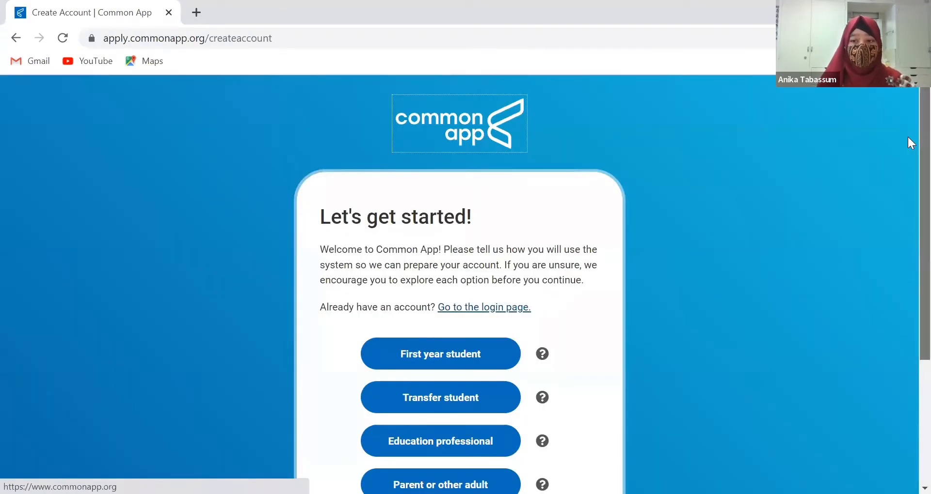
# Choose the First year student account type to bring up the registration form
pyautogui.scroll(-2, 907, 145)
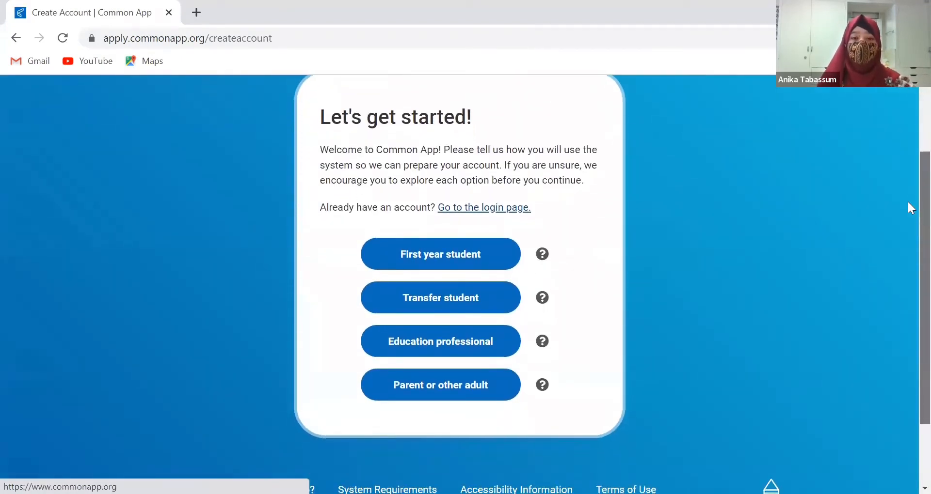
pyautogui.moveTo(907, 199); pyautogui.dragTo(907, 198)
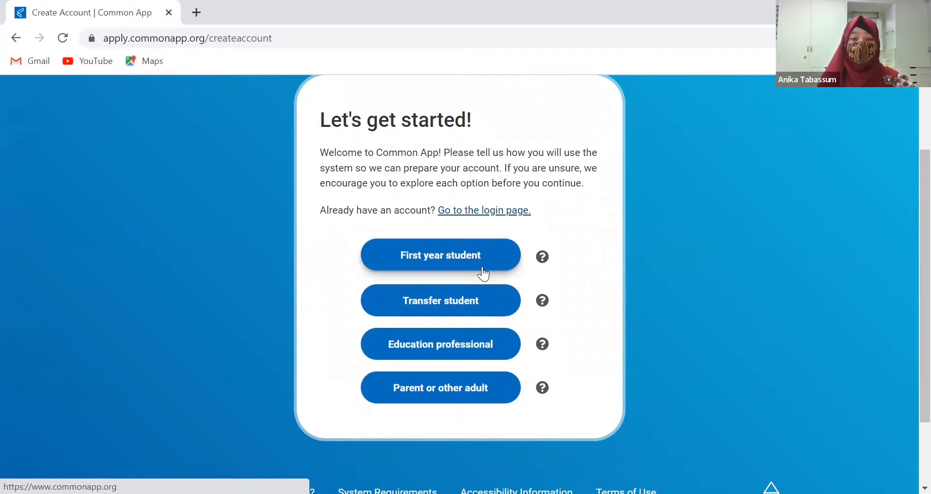
pyautogui.click(453, 260)
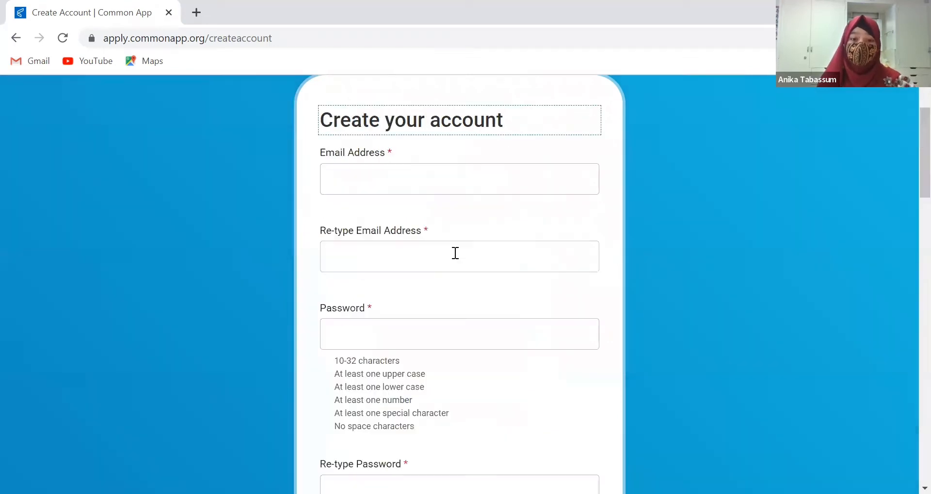
# Enter the applicant's Gmail address and copy the same address into Re-type Email Address
pyautogui.click(369, 176)
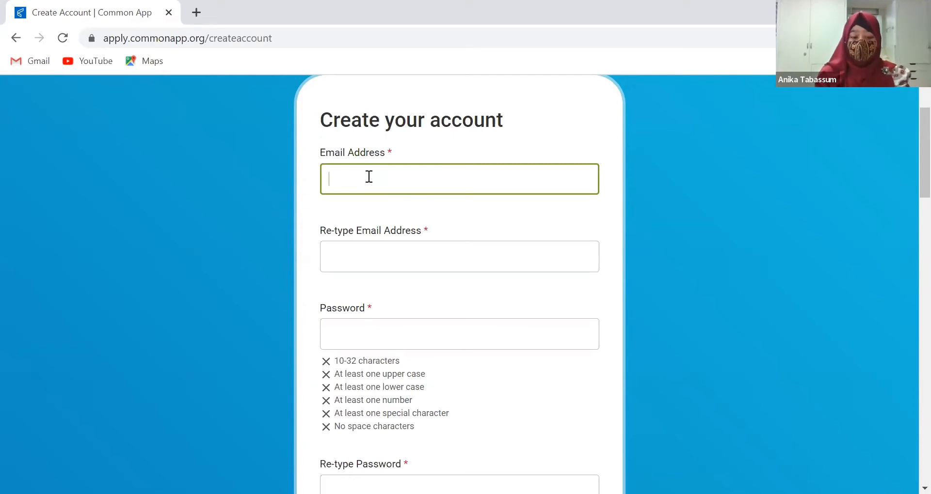
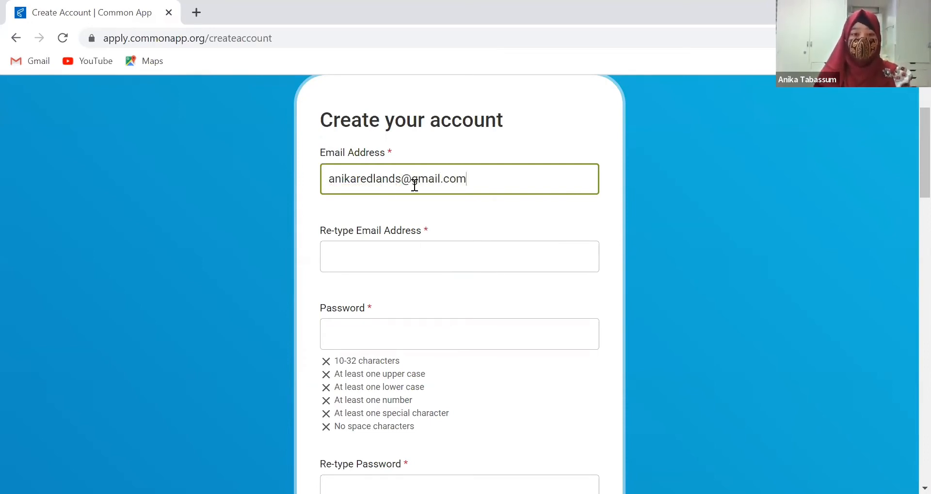
pyautogui.hotkey('ctrl', 'a')
pyautogui.hotkey('ctrl', 'c')
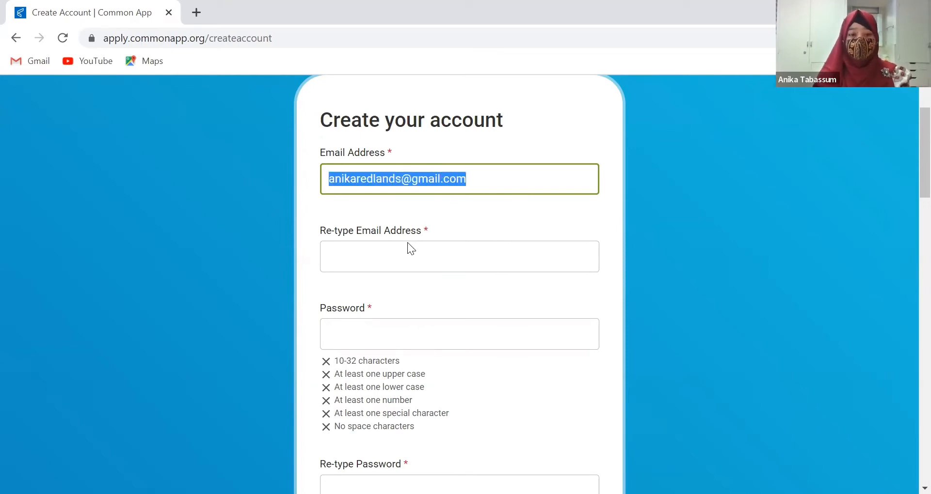
pyautogui.click(407, 245)
pyautogui.hotkey('ctrl', 'v')
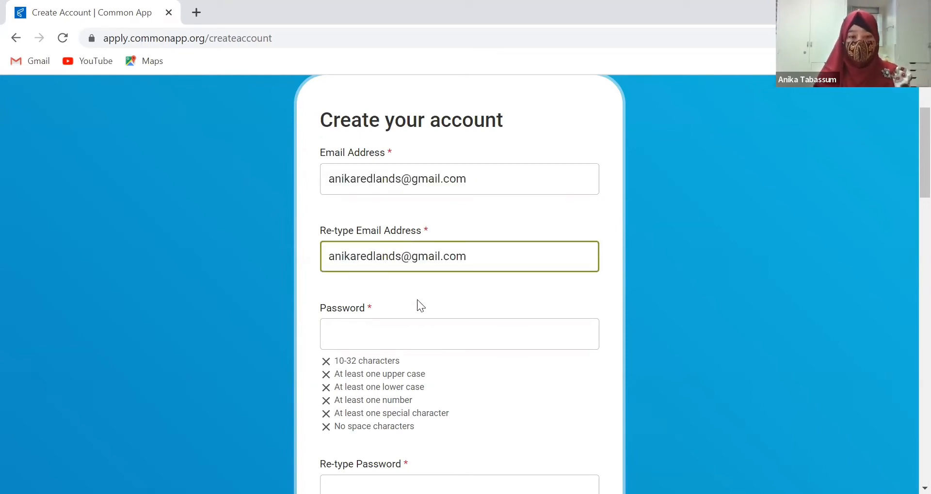
pyautogui.click(400, 334)
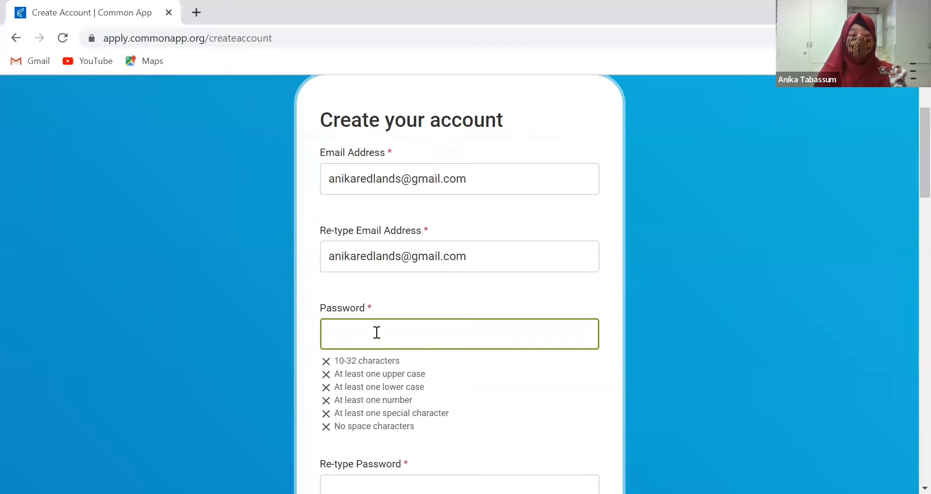
# Enter a valid account password and confirm it so Passwords must match is checked
pyautogui.write('An')
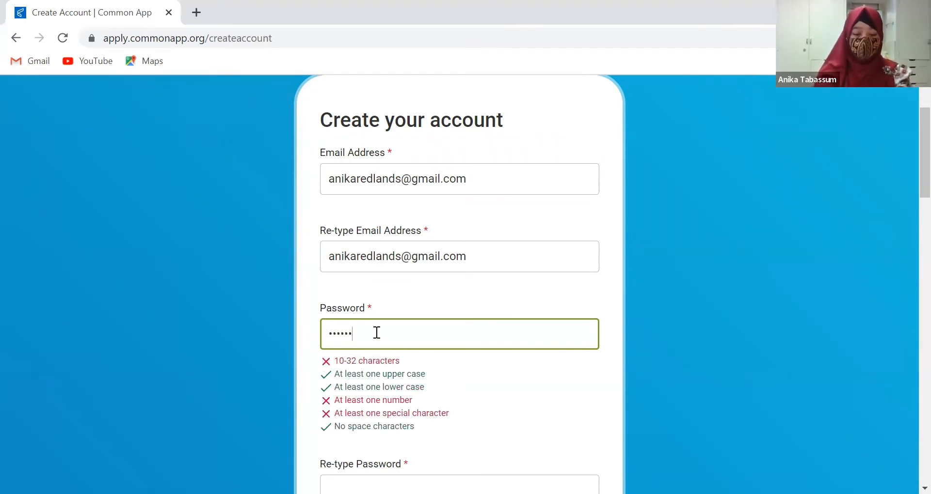
pyautogui.write('•••••••••••')
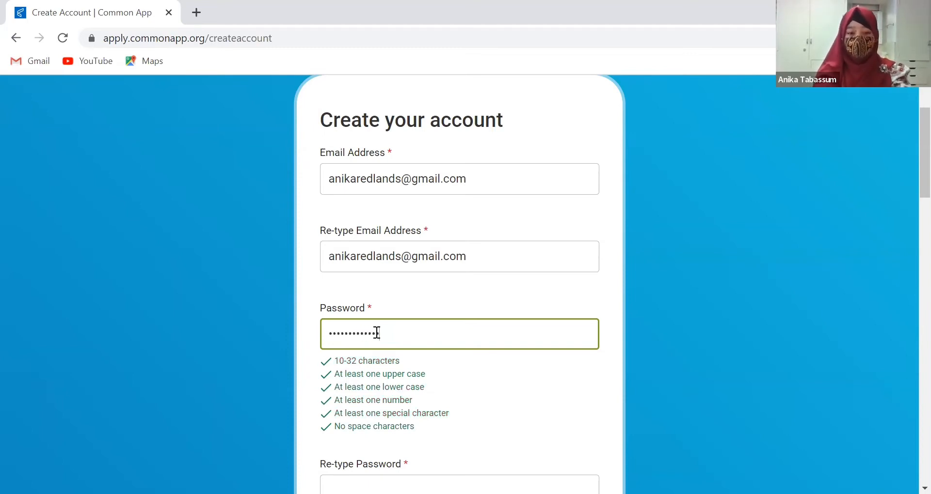
pyautogui.click(631, 368)
pyautogui.scroll(-2, 631, 368)
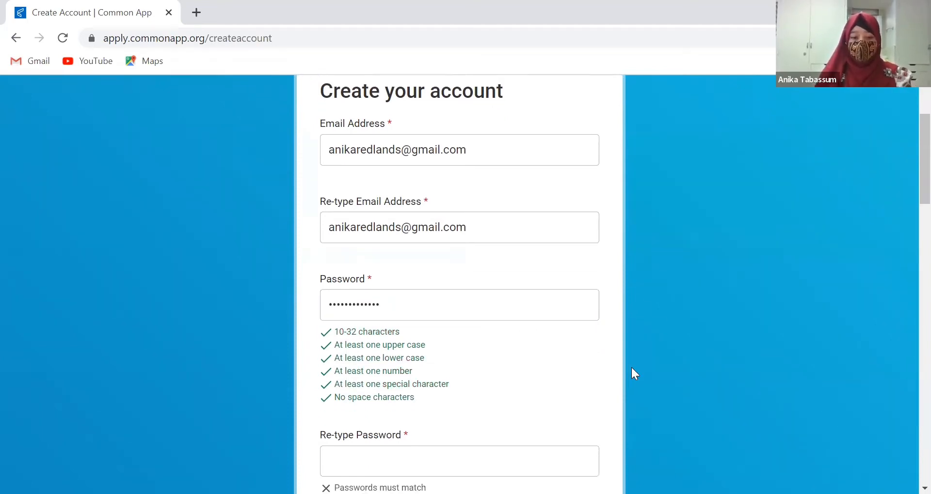
pyautogui.click(472, 406)
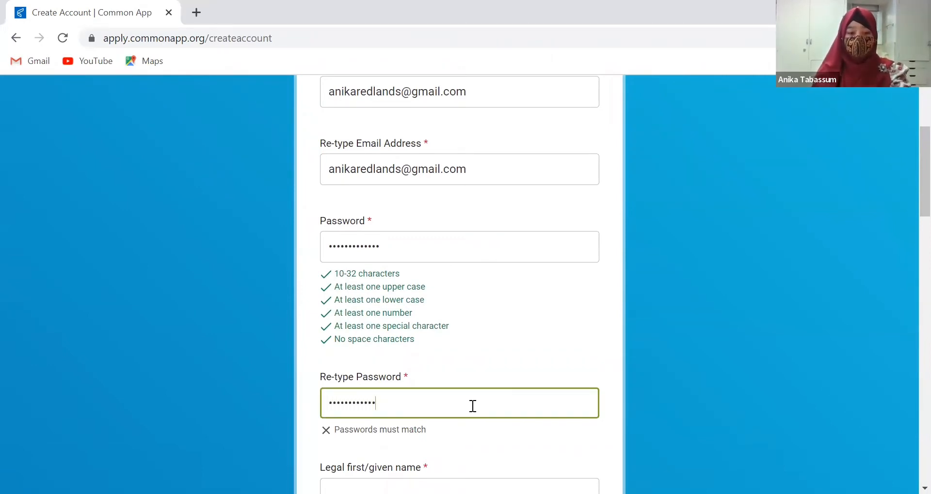
pyautogui.click(658, 394)
pyautogui.scroll(-3, 658, 394)
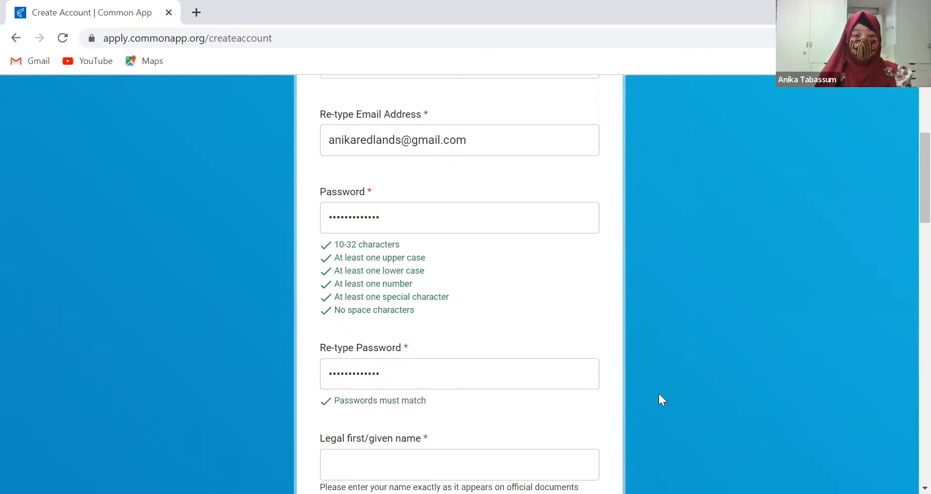
pyautogui.scroll(-1, 645, 391)
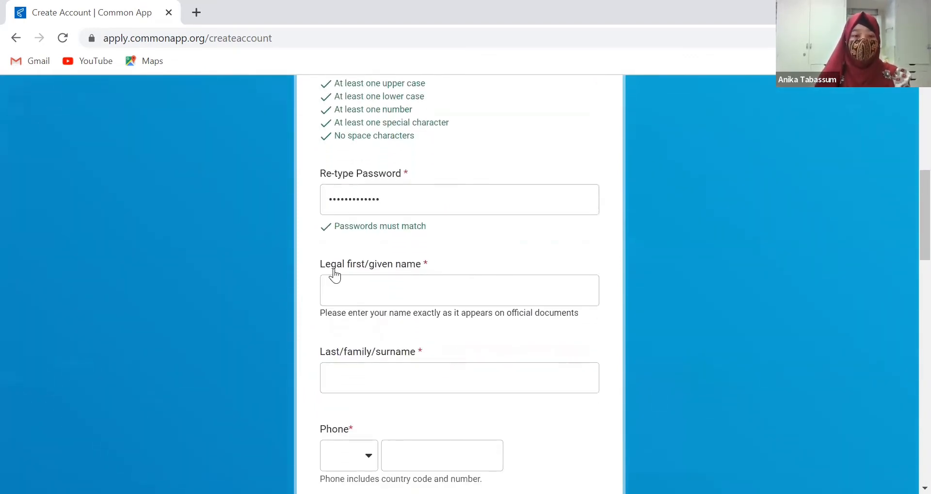
# Enter the applicant's legal first name and last name
pyautogui.click(365, 290)
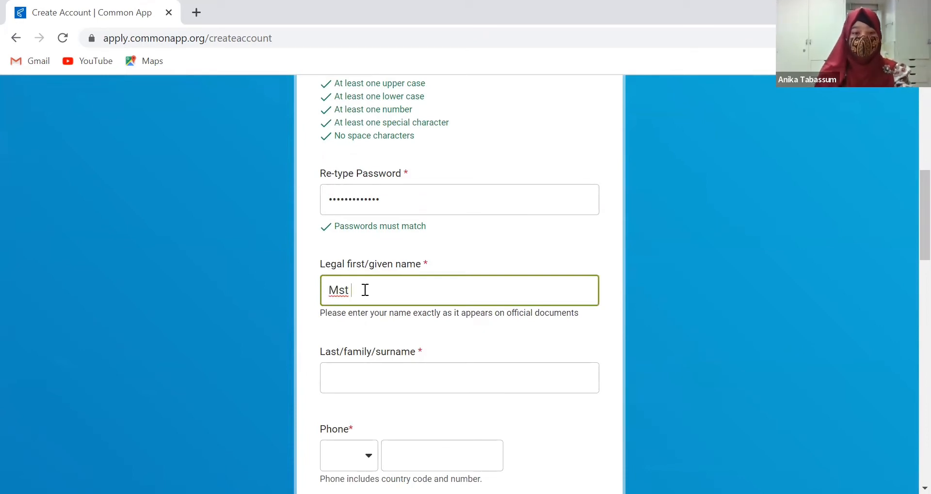
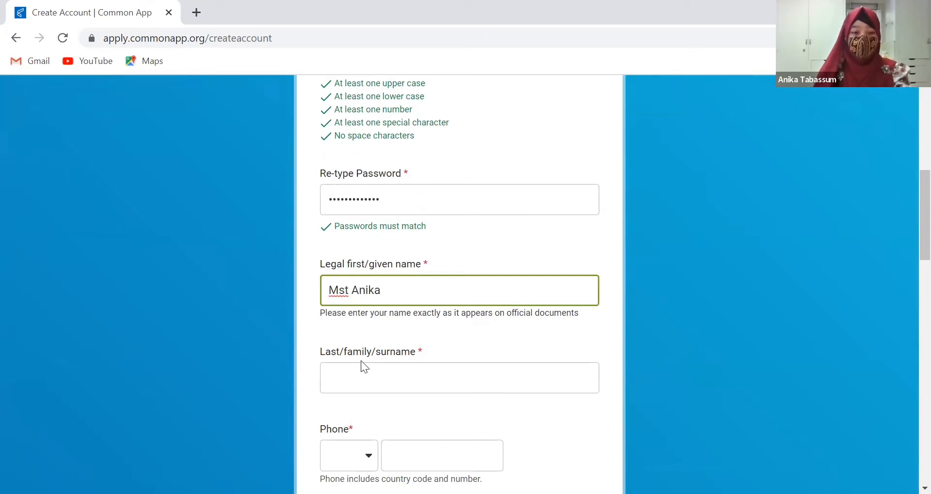
pyautogui.click(362, 370)
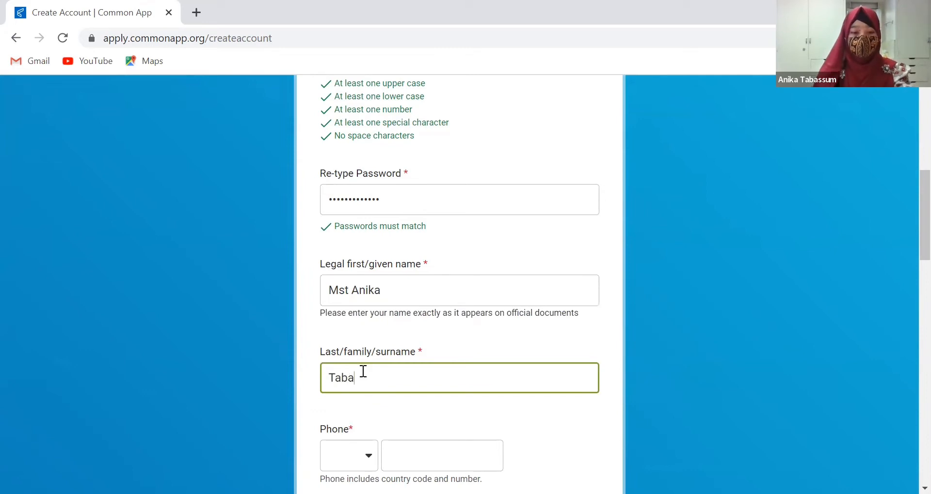
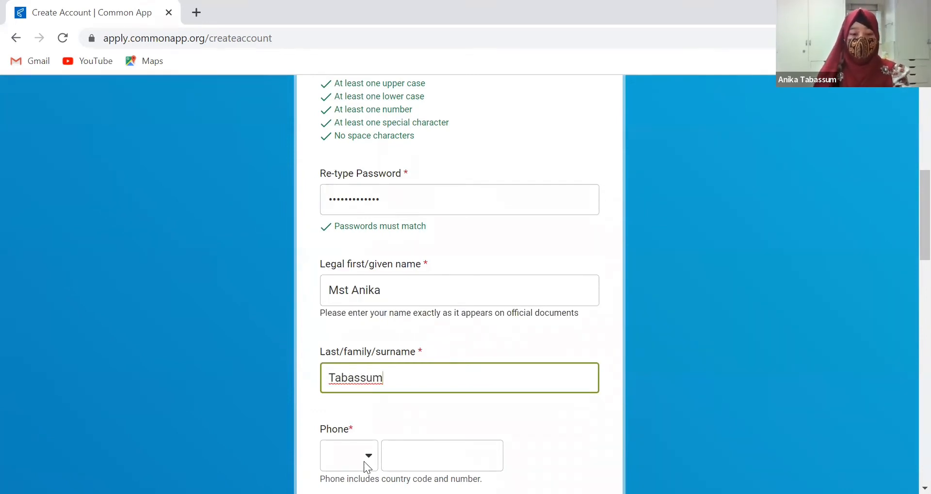
# Set the phone country code to +880 Bangladesh and enter the applicant's phone number
pyautogui.click(364, 461)
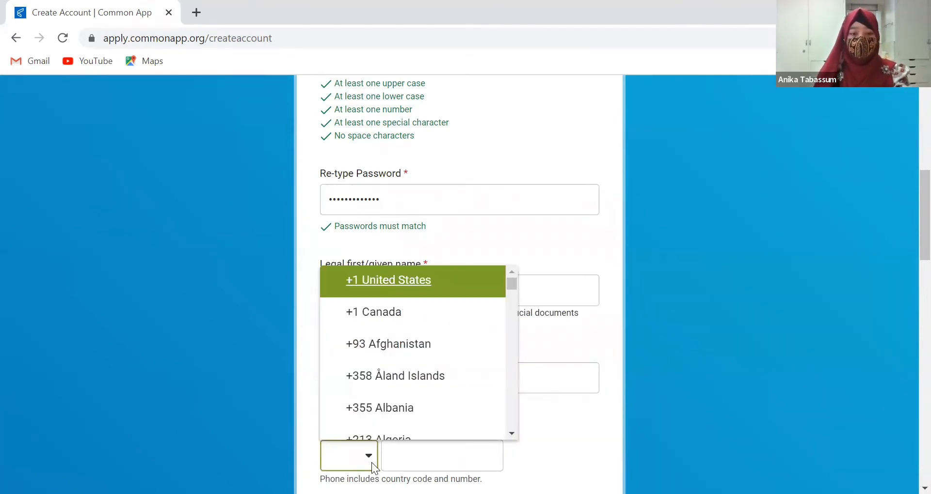
pyautogui.click(510, 430)
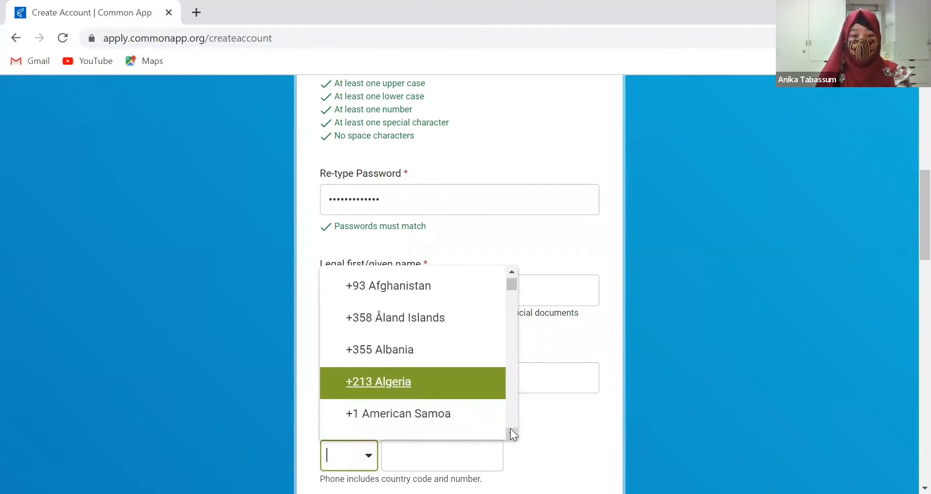
pyautogui.click(511, 433)
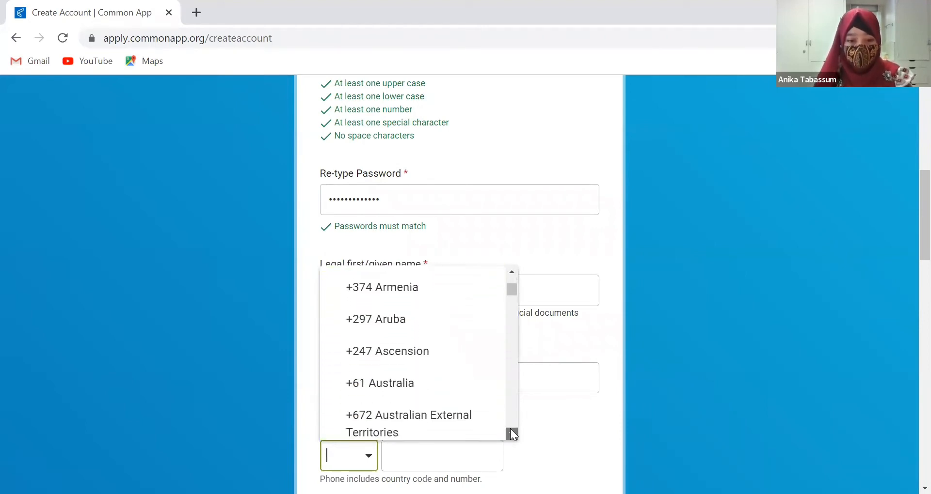
pyautogui.click(510, 430)
pyautogui.click(510, 430)
pyautogui.click(510, 430)
pyautogui.click(511, 430)
pyautogui.click(510, 430)
pyautogui.click(510, 429)
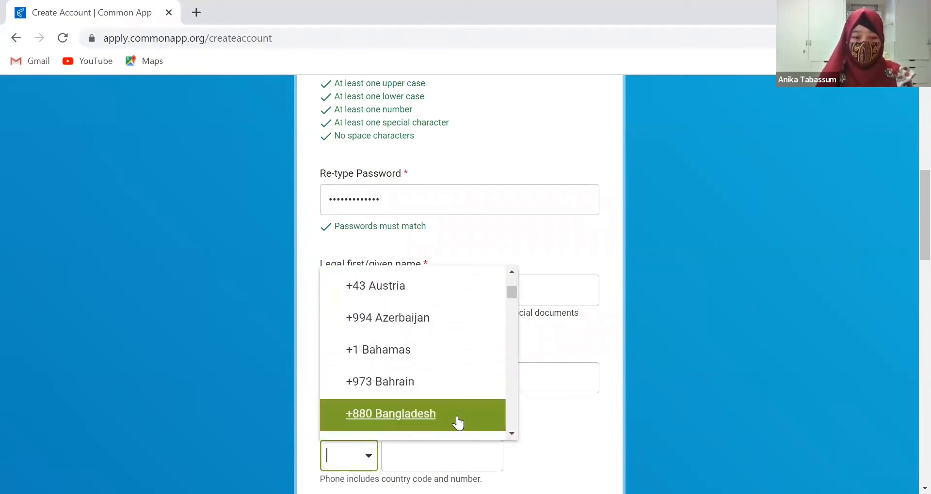
pyautogui.click(439, 419)
pyautogui.click(422, 453)
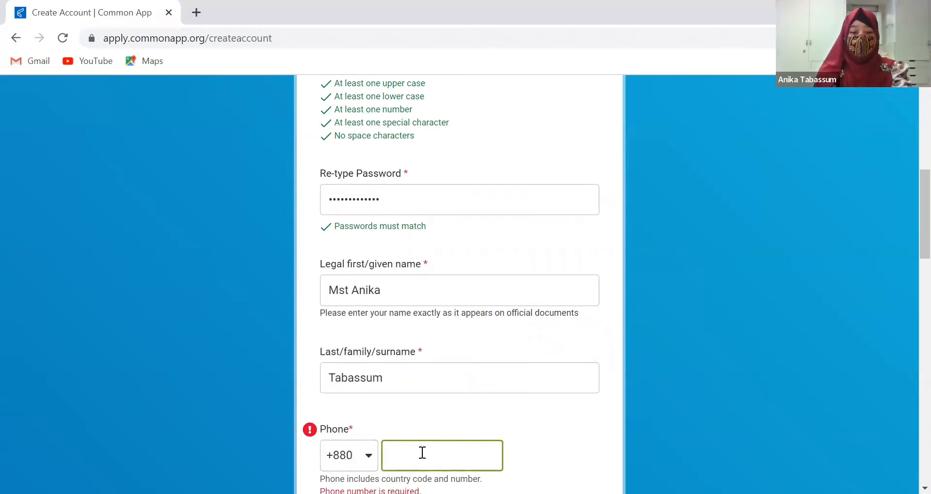
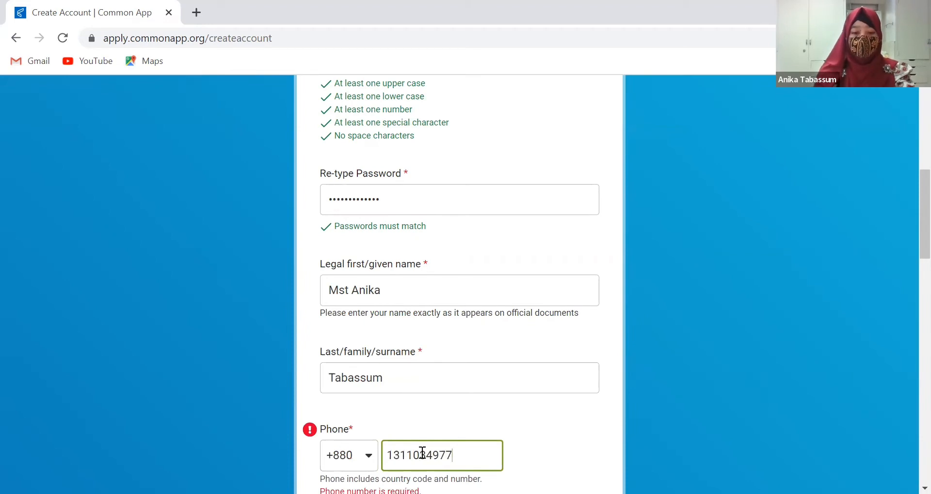
pyautogui.click(644, 431)
# Set the date of birth to September 11, 2000 with the calendar picker
pyautogui.scroll(-3, 644, 432)
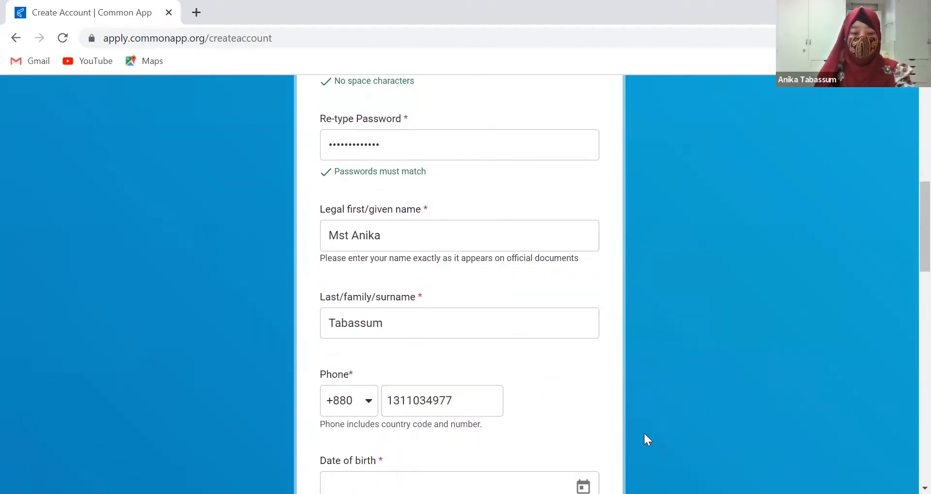
pyautogui.scroll(-1, 644, 431)
pyautogui.click(583, 367)
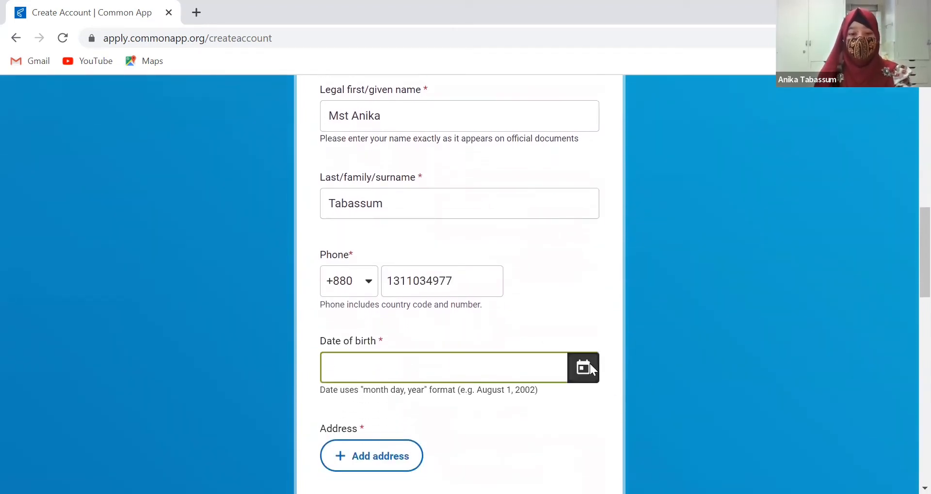
pyautogui.click(387, 181)
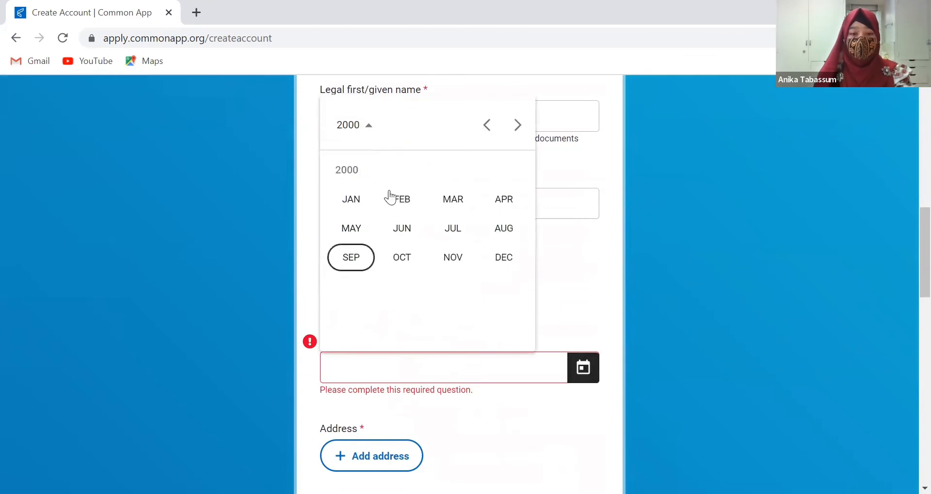
pyautogui.click(369, 266)
pyautogui.click(363, 254)
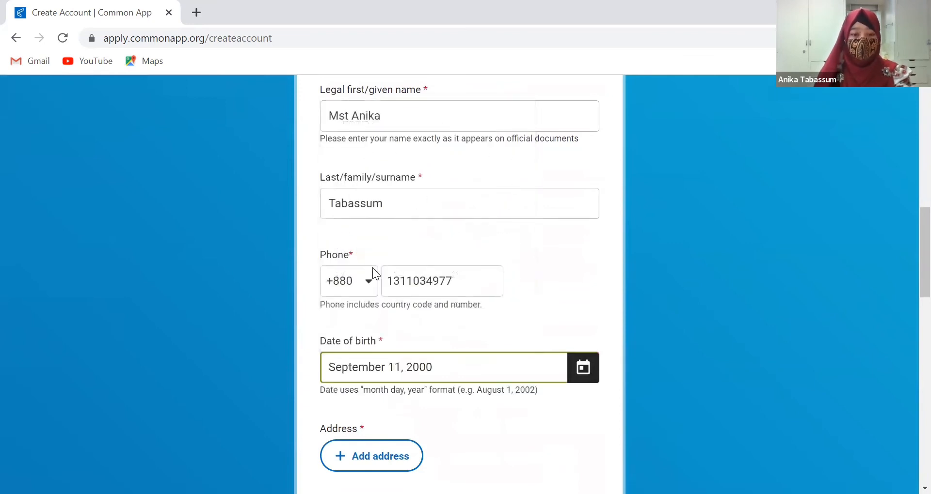
# Add a home address with Country set to Bangladesh
pyautogui.click(366, 462)
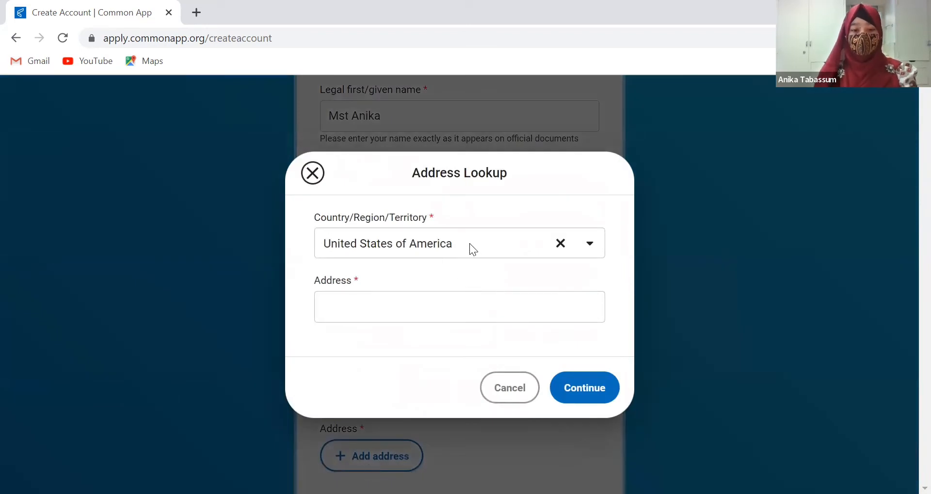
pyautogui.click(469, 244)
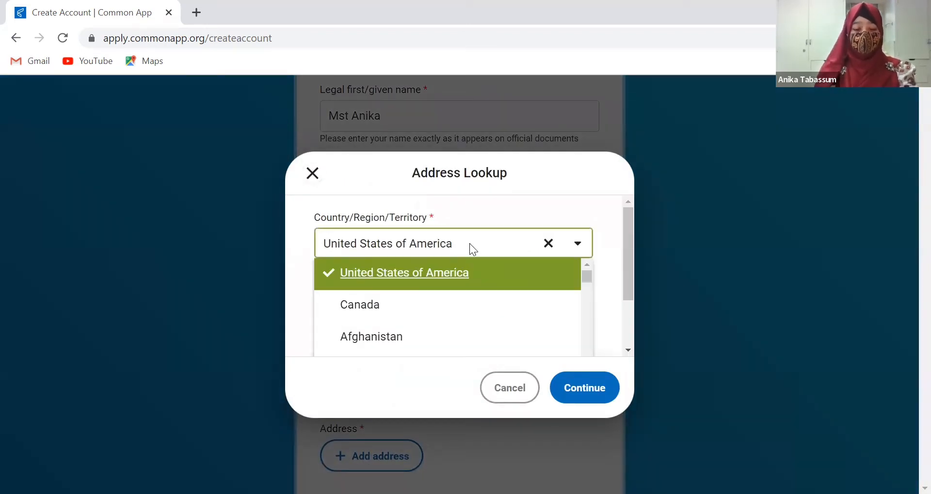
pyautogui.write('ba')
pyautogui.press('BackSpace')
pyautogui.press('BackSpace')
pyautogui.press('BackSpace')
pyautogui.press('BackSpace')
pyautogui.press('BackSpace')
pyautogui.press('BackSpace')
pyautogui.press('BackSpace')
pyautogui.press('BackSpace')
pyautogui.press('BackSpace')
pyautogui.press('BackSpace')
pyautogui.press('BackSpace')
pyautogui.press('BackSpace')
pyautogui.press('BackSpace')
pyautogui.press('BackSpace')
pyautogui.press('BackSpace')
pyautogui.press('BackSpace')
pyautogui.press('BackSpace')
pyautogui.press('BackSpace')
pyautogui.press('BackSpace')
pyautogui.press('BackSpace')
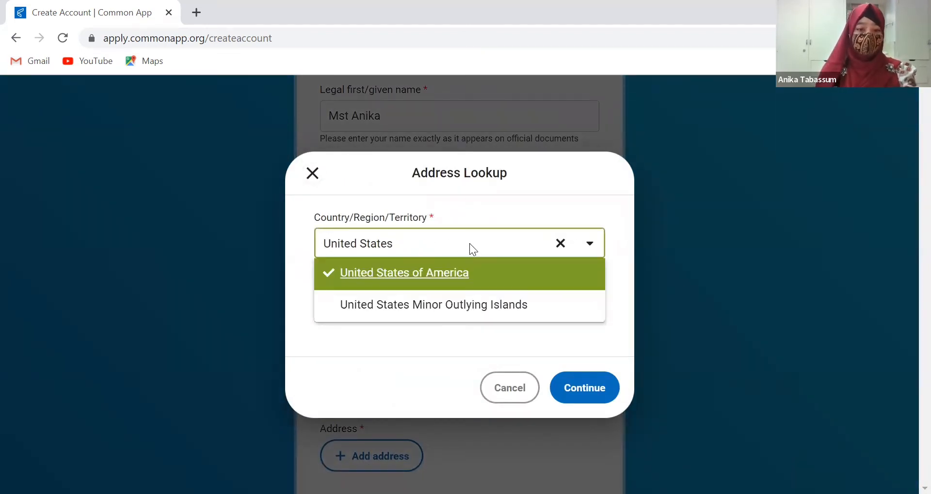
pyautogui.write('ban')
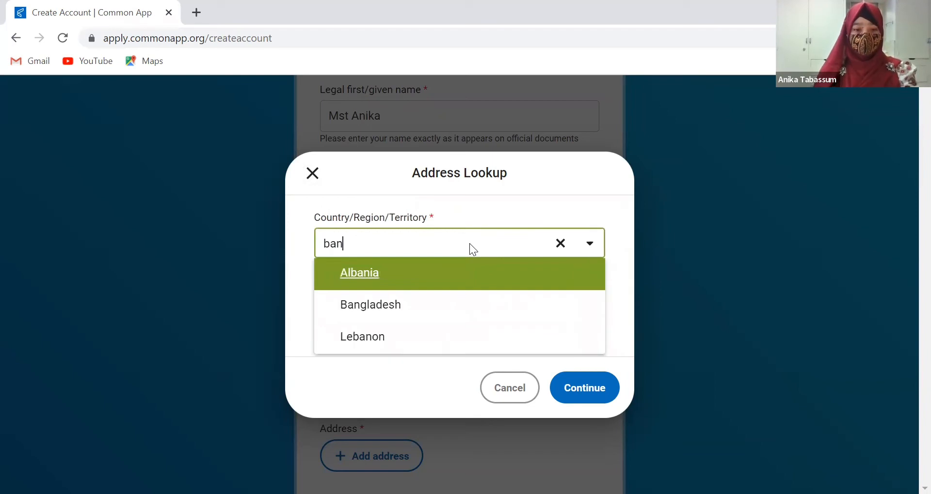
pyautogui.click(455, 313)
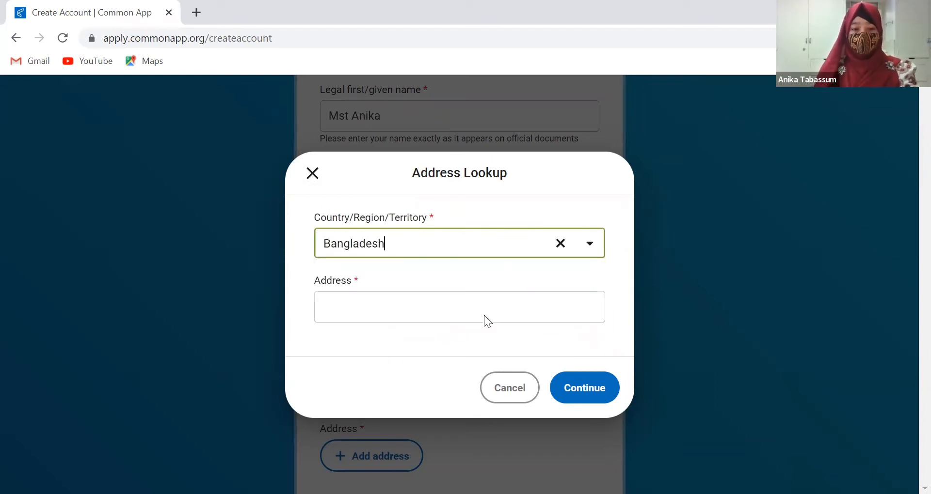
# Look up the applicant's town in Address, pick the matching suggestion, and confirm it
pyautogui.click(489, 314)
pyautogui.write('Jh')
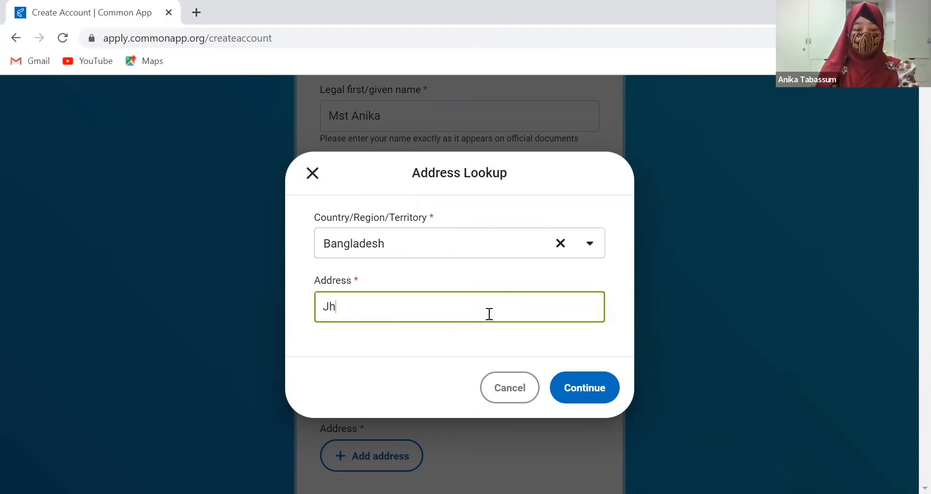
pyautogui.write('enaidah')
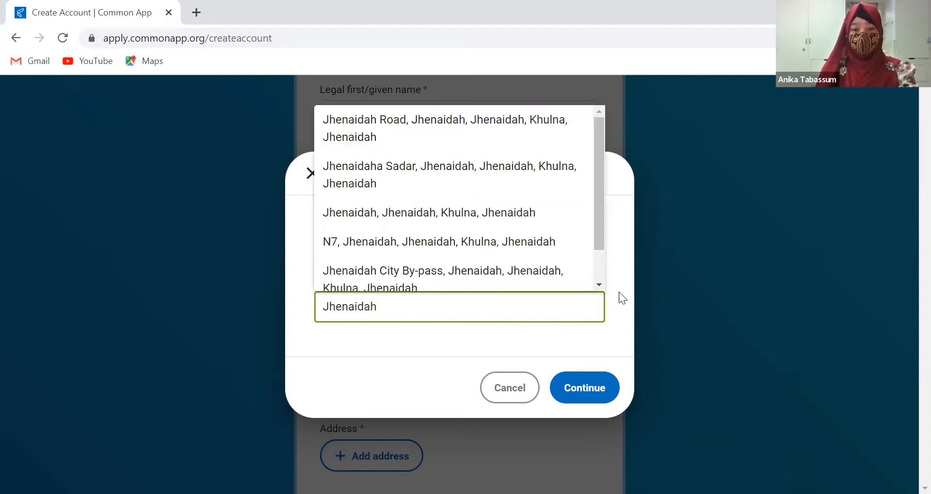
pyautogui.click(486, 245)
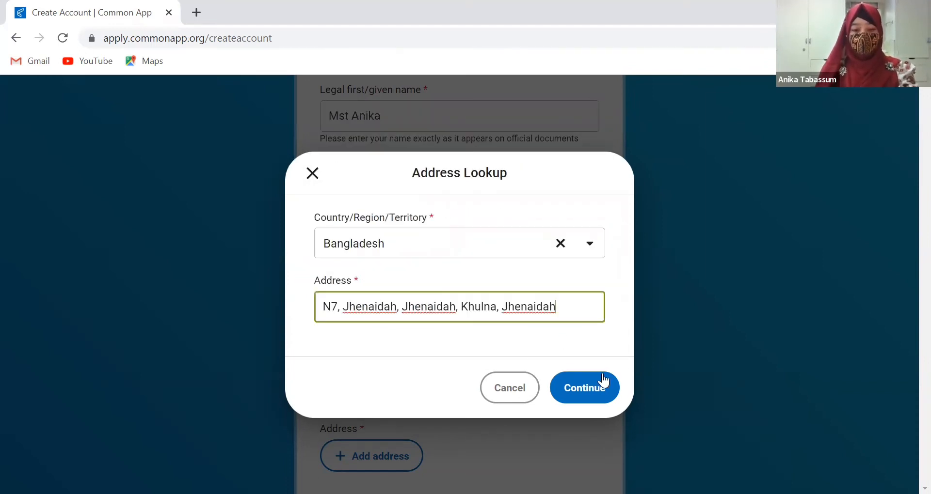
pyautogui.click(568, 395)
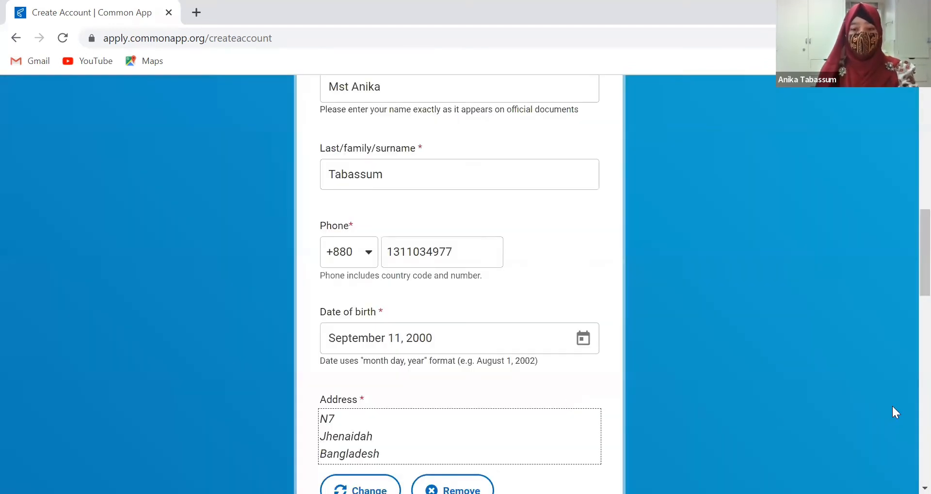
pyautogui.scroll(-8, 907, 310)
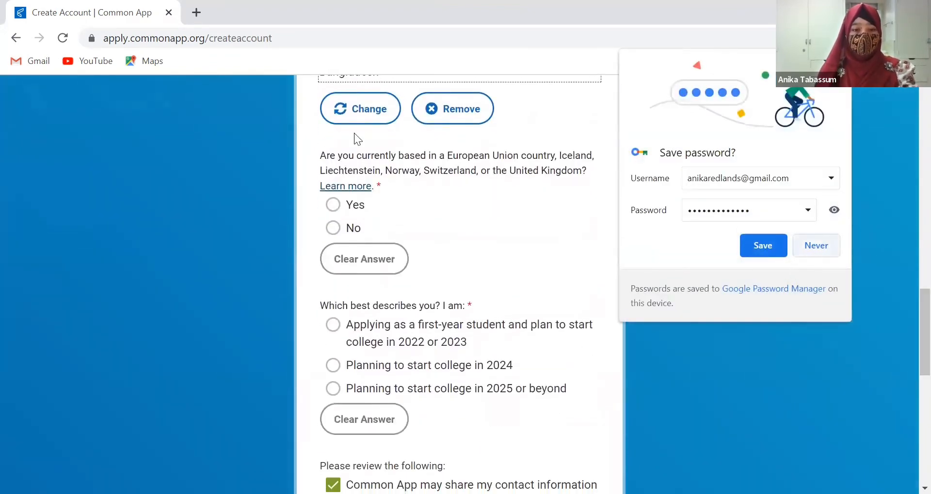
# Dismiss the save-password prompt, answer No to EU residence, and choose first-year starting 2022 or 2023
pyautogui.click(340, 167)
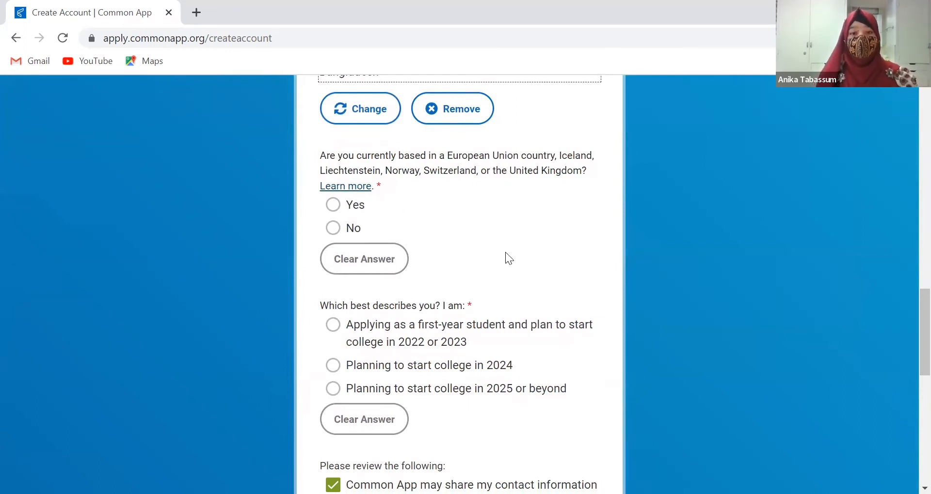
pyautogui.click(335, 230)
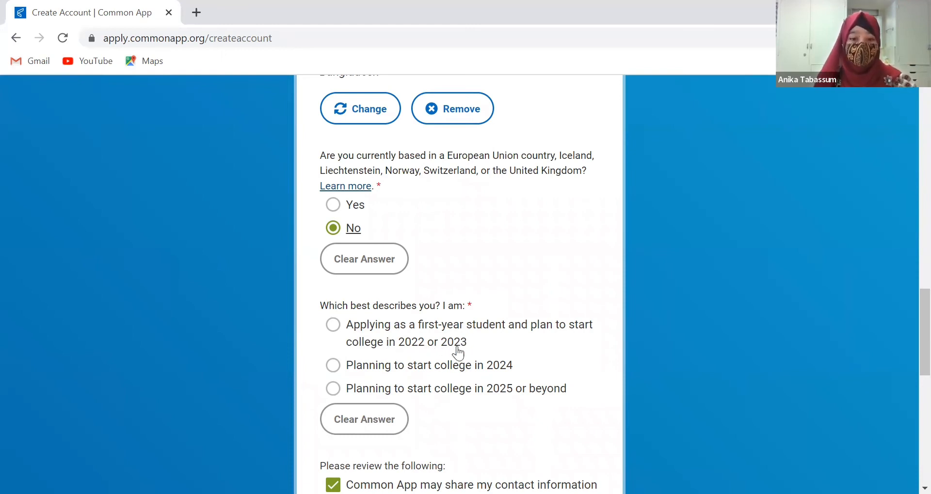
pyautogui.click(334, 328)
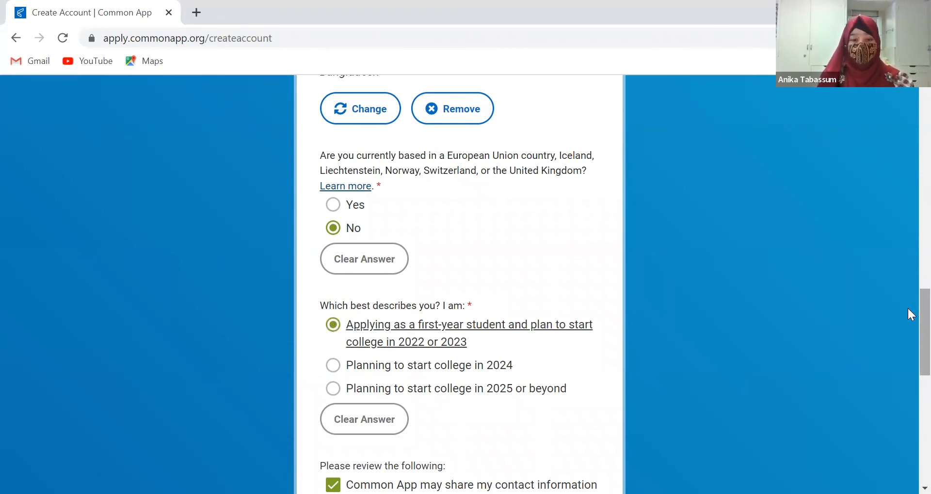
pyautogui.scroll(-7, 908, 307)
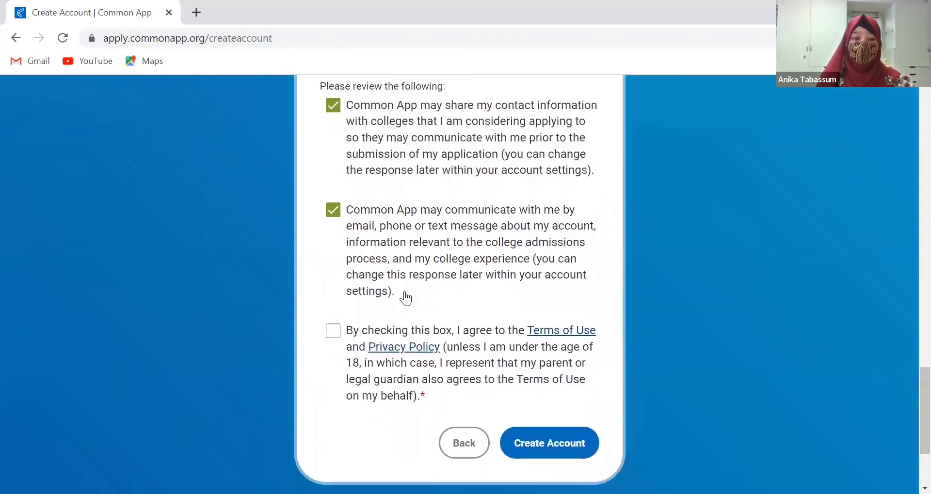
# Accept the Terms of Use and Privacy Policy and submit with Create Account
pyautogui.click(333, 334)
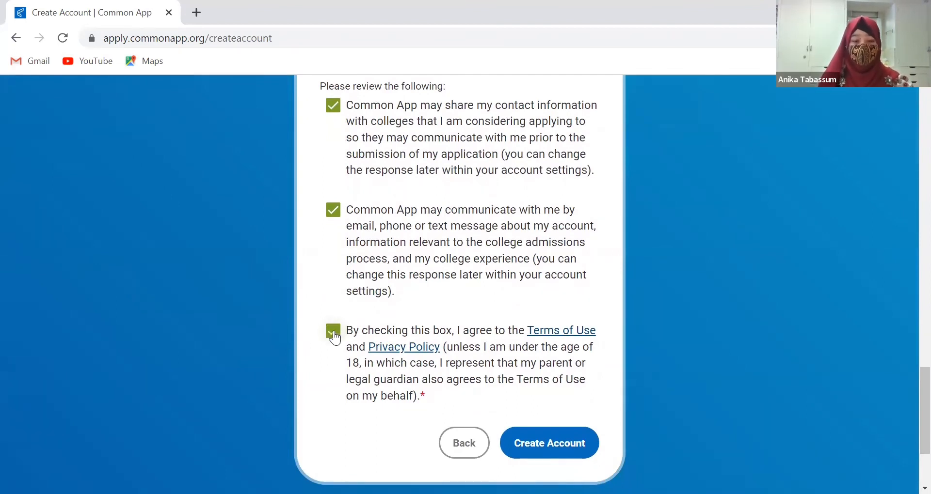
pyautogui.click(545, 445)
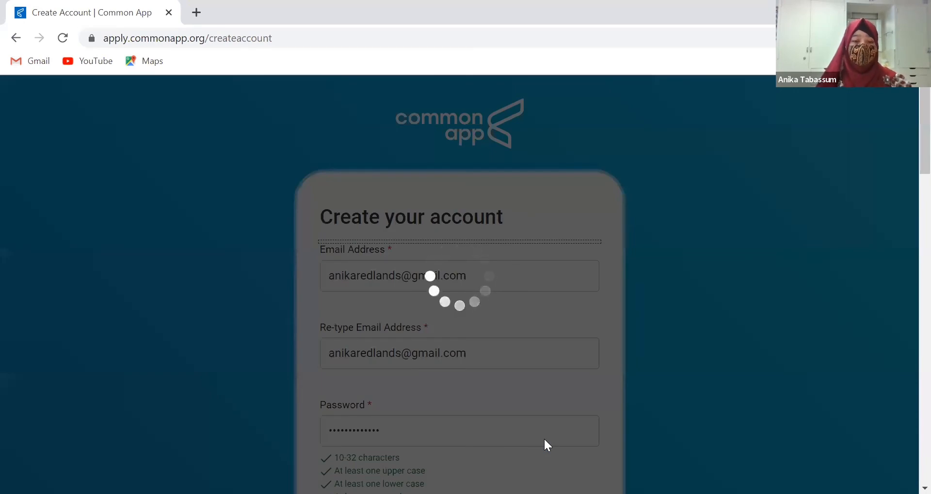